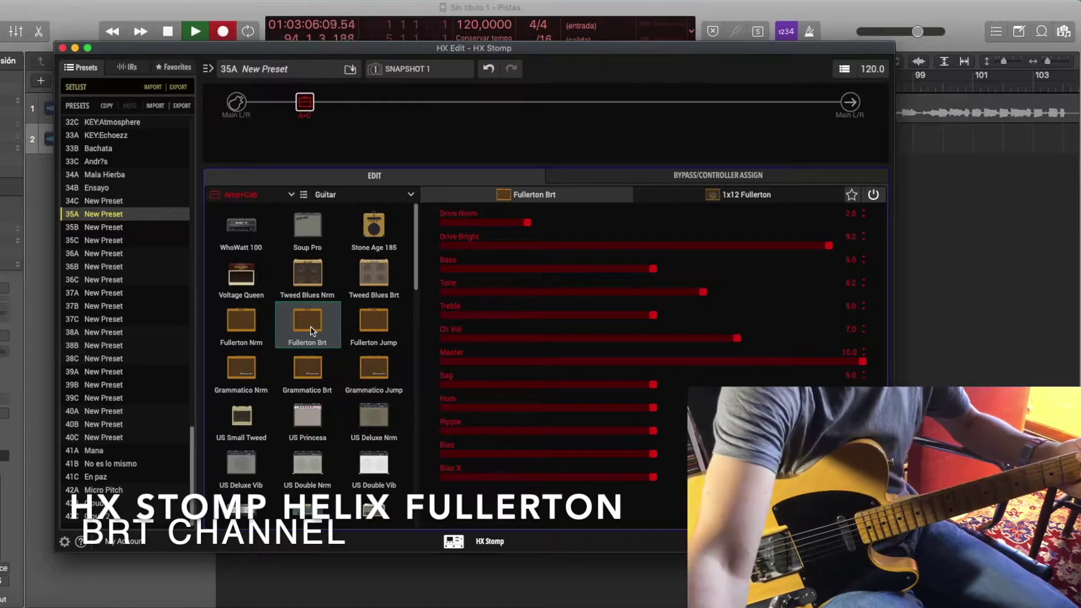
Check the 1x12 Fullerton cab's settings, and set Drive Bright on the Fullerton Brt amp to 10.0
{"action": "left_click", "coordinate": [670, 199]}
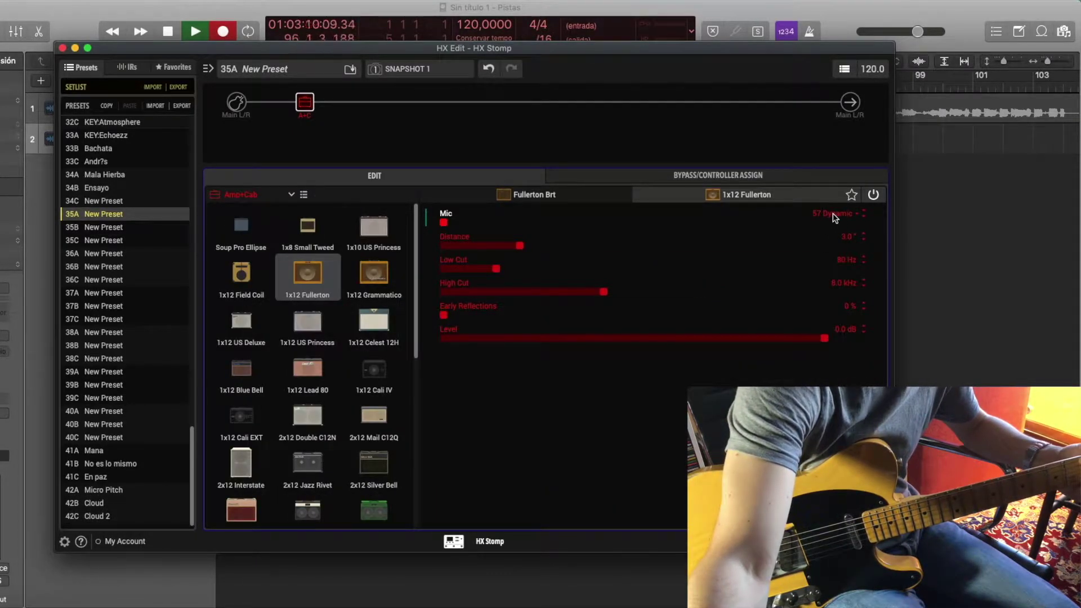
{"action": "left_click", "coordinate": [530, 197]}
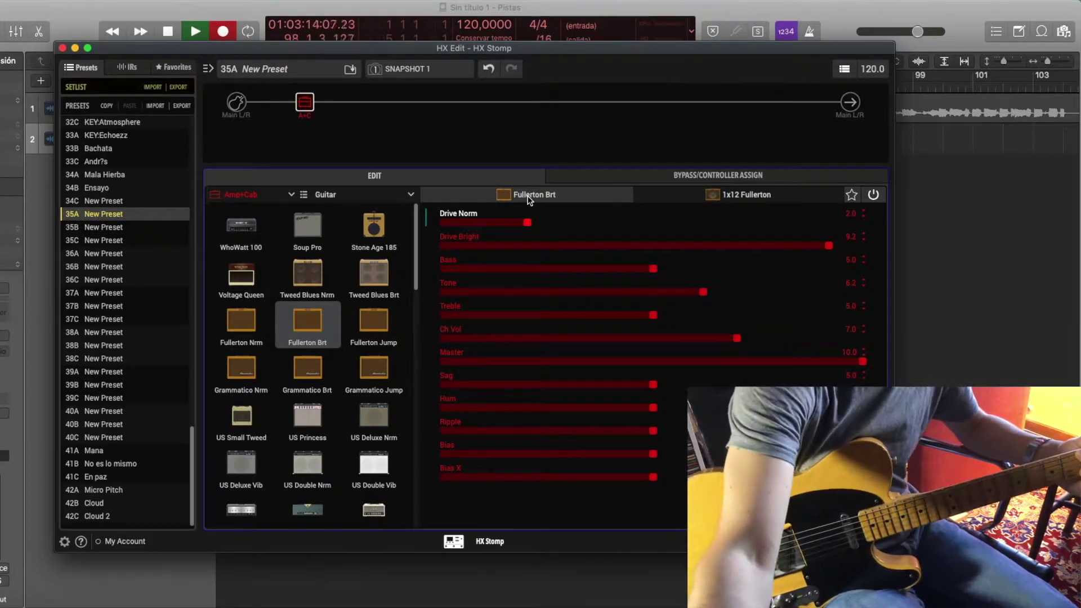
{"action": "left_click_drag", "start_coordinate": [828, 245], "coordinate": [879, 246]}
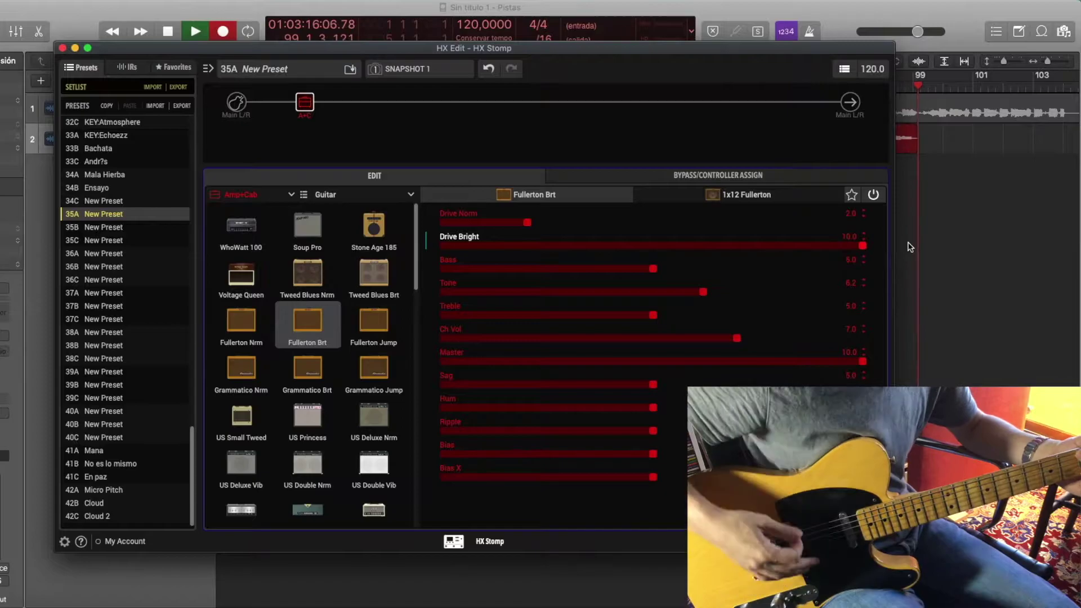
{"action": "left_click_drag", "start_coordinate": [825, 246], "coordinate": [994, 243]}
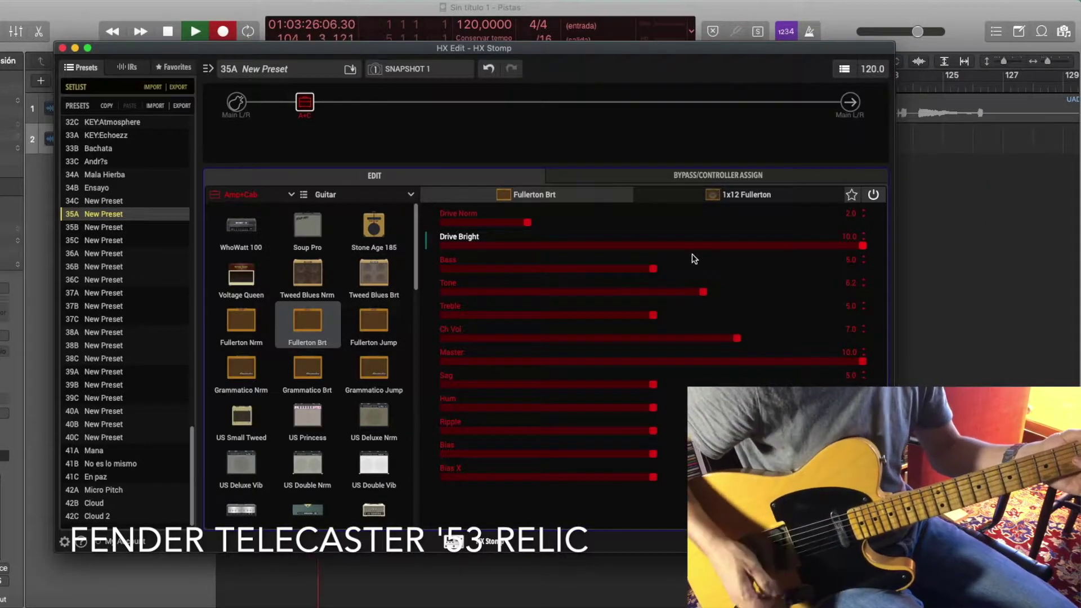
Set the Fullerton Brt amp's Ch Vol to 9.1 and its Drive Norm to 0.0
{"action": "left_click_drag", "start_coordinate": [736, 338], "coordinate": [824, 340]}
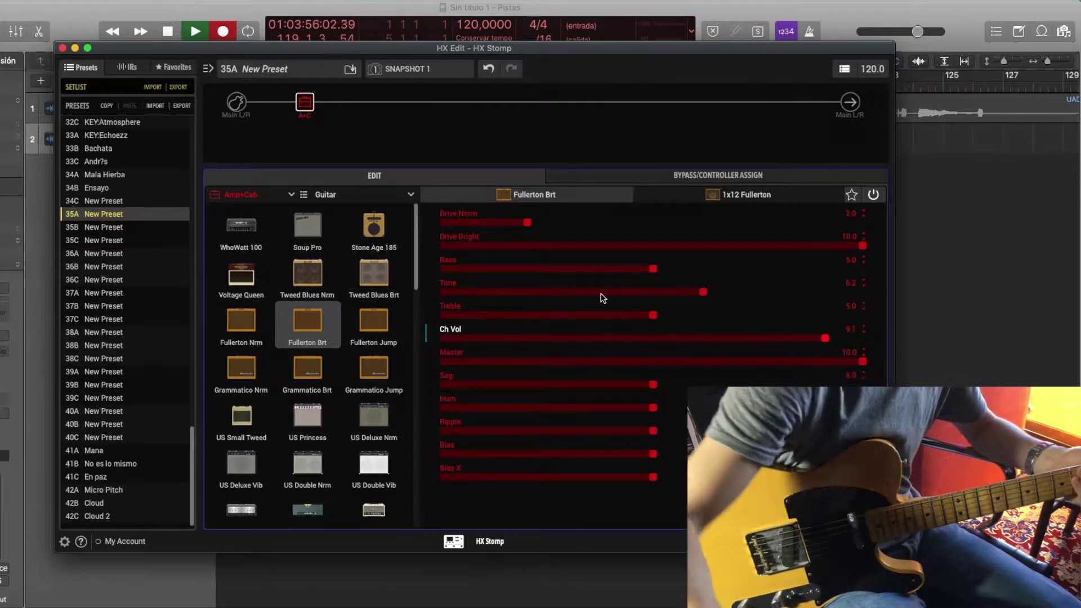
{"action": "left_click_drag", "start_coordinate": [529, 223], "coordinate": [273, 218]}
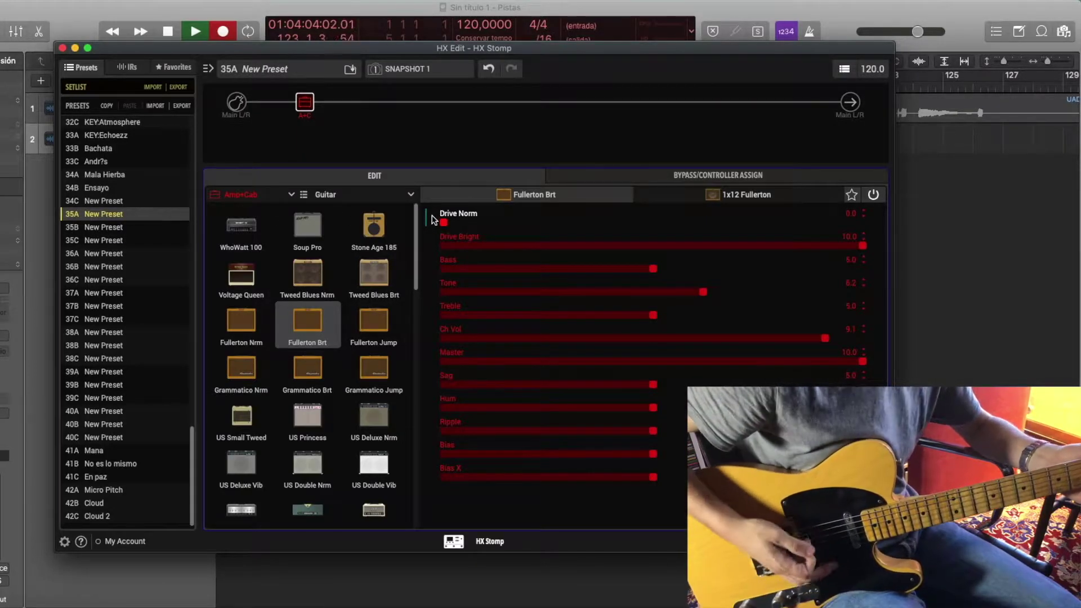
{"action": "left_click_drag", "start_coordinate": [436, 221], "coordinate": [191, 225]}
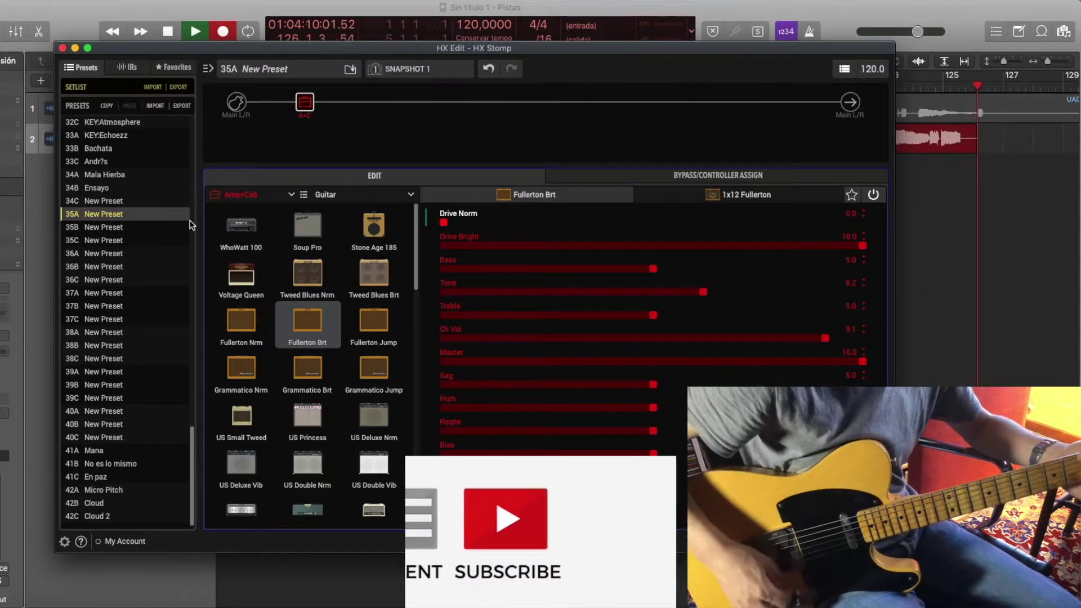
Sweep the Fullerton Brt amp's Tone from 10.0 down to 0.0 and back up to 10.0
{"action": "left_click_drag", "start_coordinate": [704, 291], "coordinate": [886, 293]}
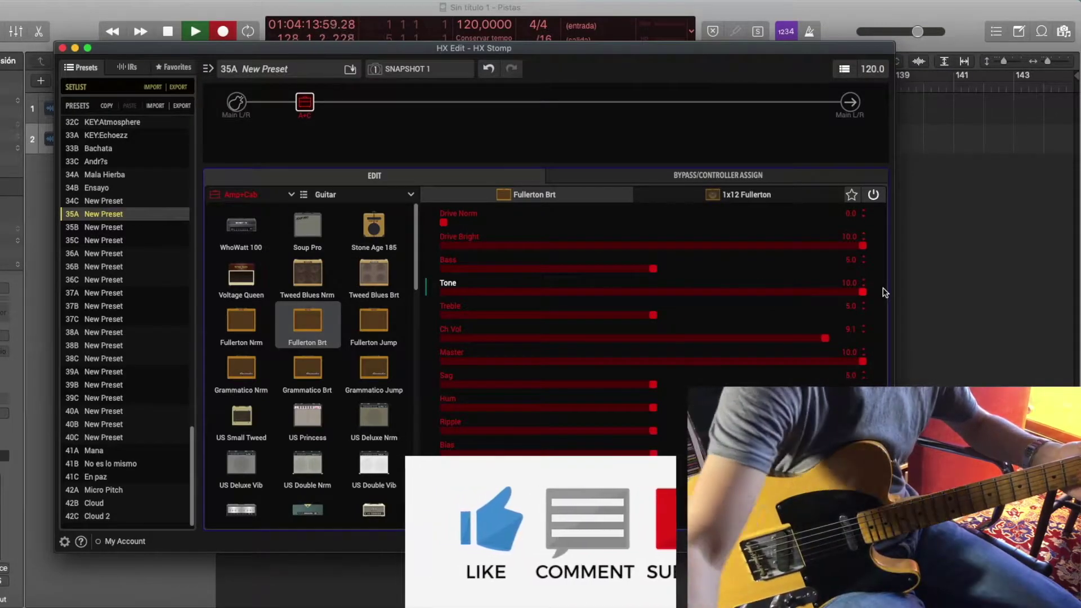
{"action": "left_click_drag", "start_coordinate": [856, 293], "coordinate": [330, 297]}
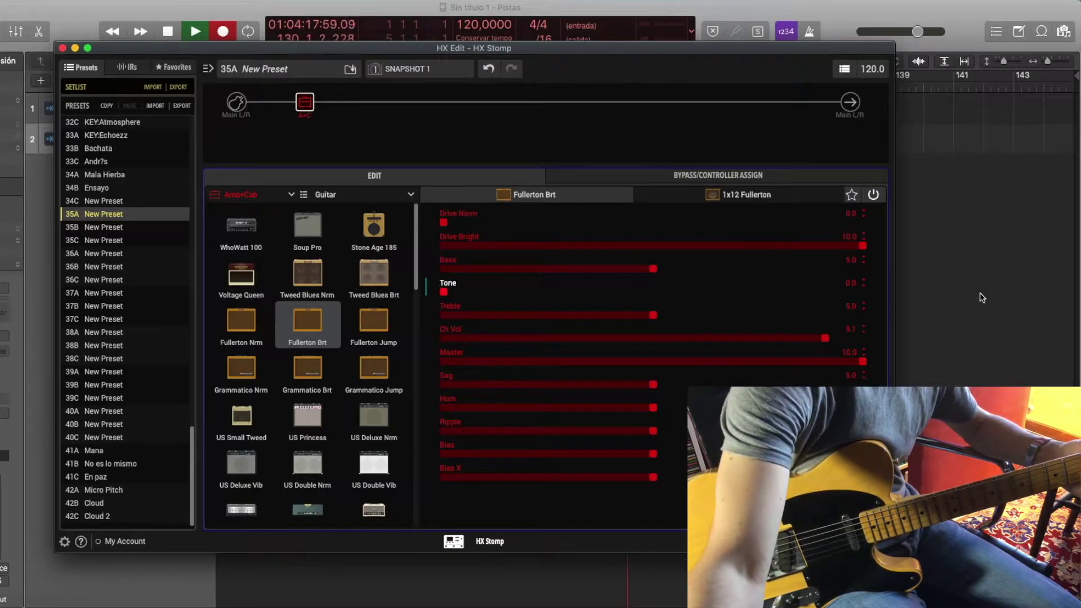
{"action": "left_click_drag", "start_coordinate": [808, 293], "coordinate": [945, 299]}
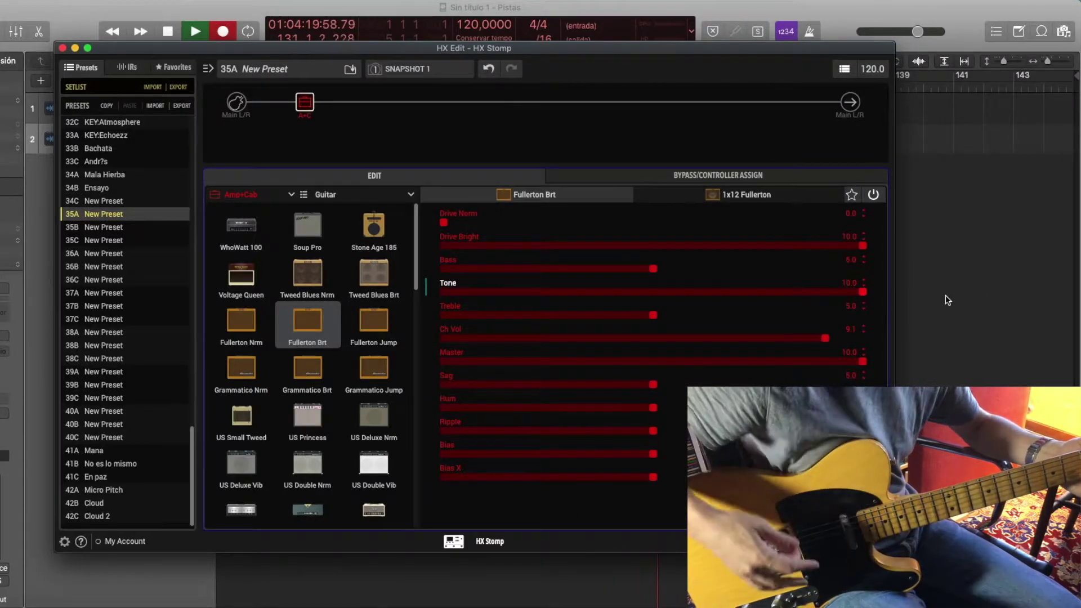
Turn the Fullerton Brt amp's Bass fully down and its Treble fully up
{"action": "left_click_drag", "start_coordinate": [653, 269], "coordinate": [381, 268]}
{"action": "left_click_drag", "start_coordinate": [652, 314], "coordinate": [917, 313]}
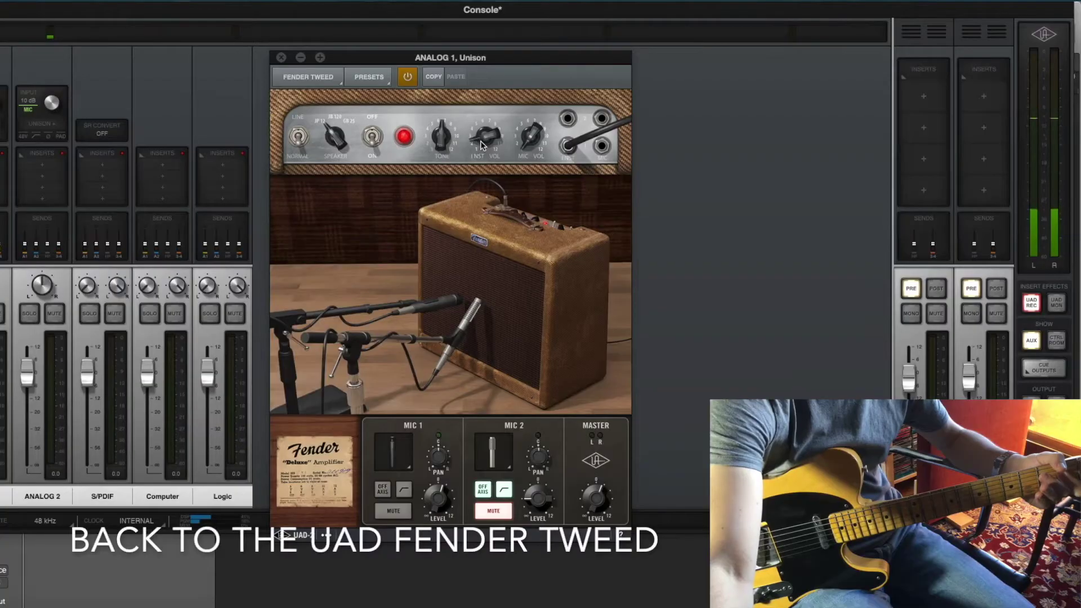
In UAD Console, raise the Fender Tweed amp's instrument volume in two stages
{"action": "left_click_drag", "start_coordinate": [483, 142], "coordinate": [480, 109]}
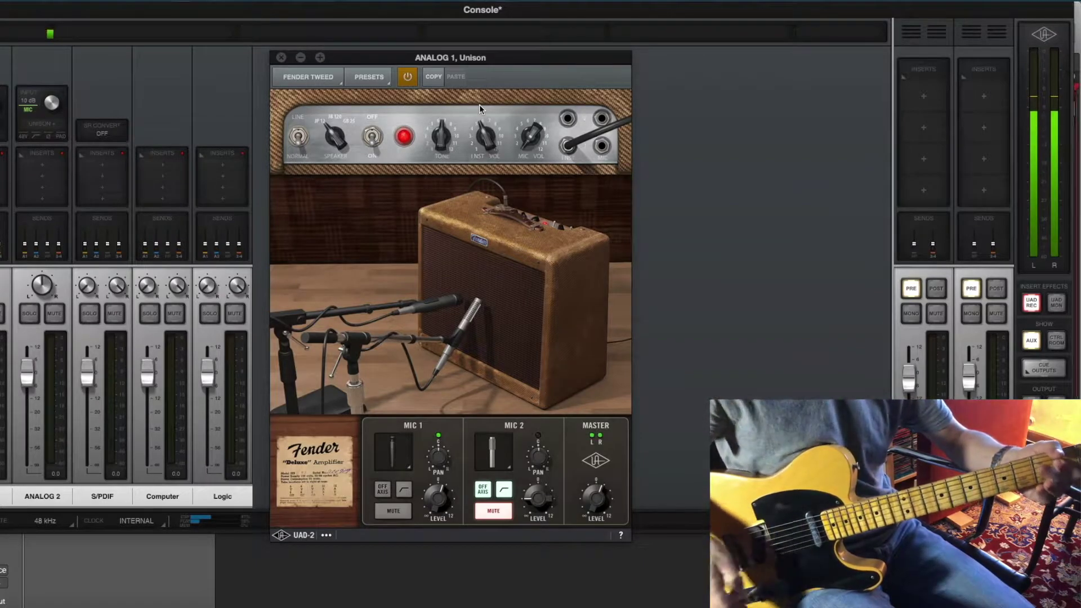
{"action": "left_click_drag", "start_coordinate": [486, 145], "coordinate": [482, 52]}
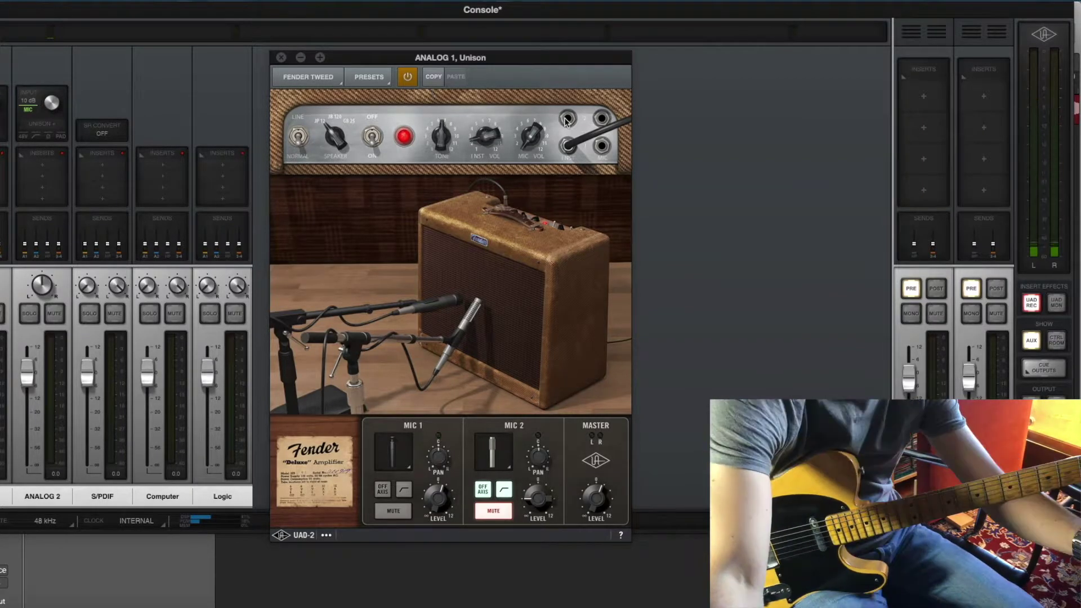
Move the Fender Tweed's guitar cable to instrument input 2 and raise the instrument volume in two stages
{"action": "left_click", "coordinate": [569, 148]}
{"action": "left_click", "coordinate": [567, 120]}
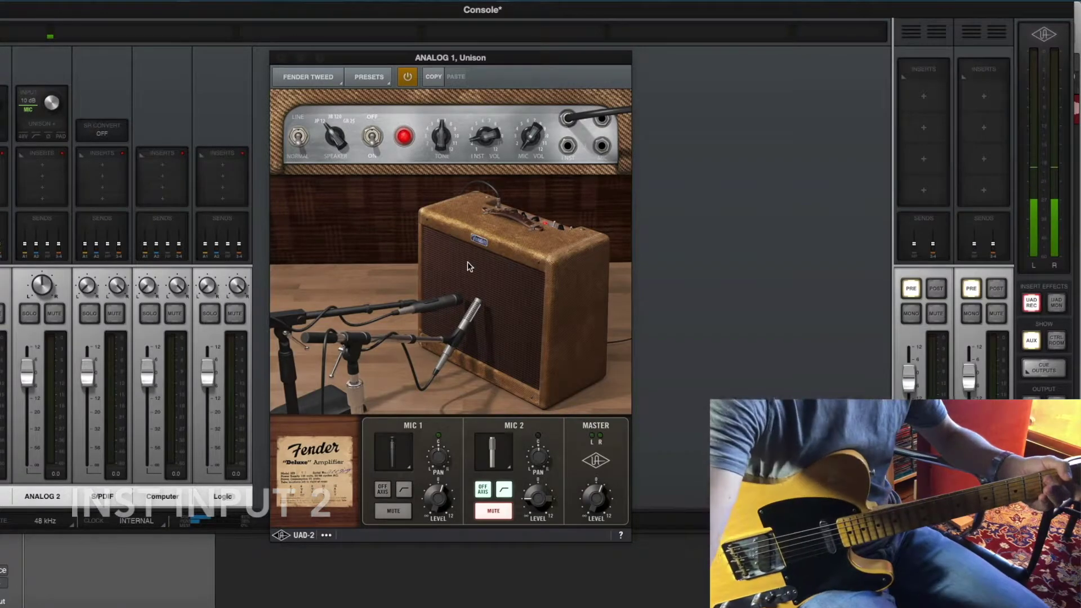
{"action": "left_click_drag", "start_coordinate": [505, 148], "coordinate": [495, 150]}
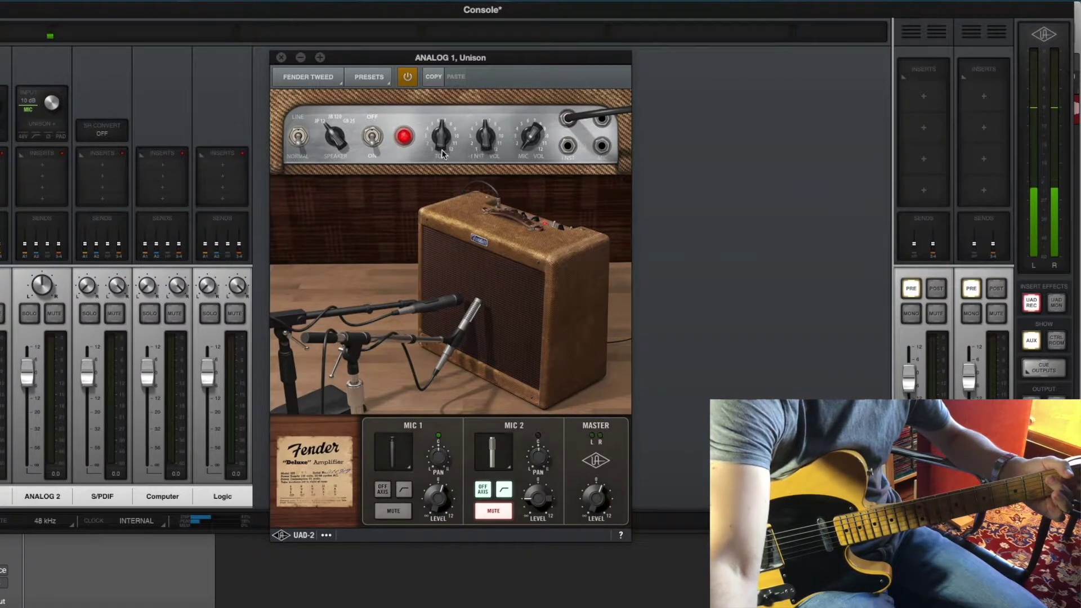
{"action": "left_click_drag", "start_coordinate": [475, 152], "coordinate": [478, 71]}
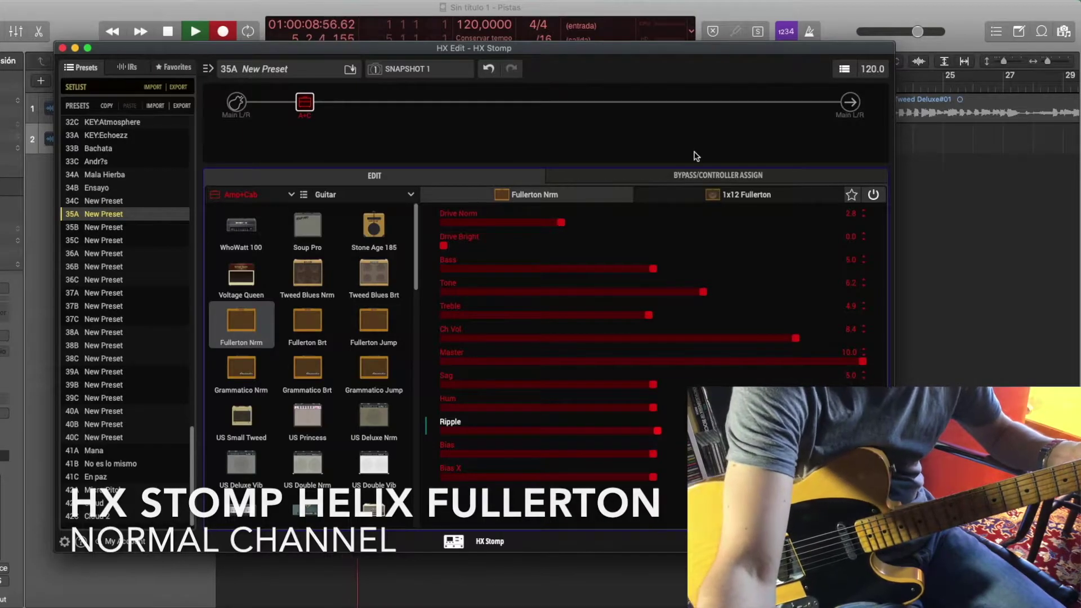
In HX Edit, set the 1x12 Fullerton cab's mic to 57 Dynamic and return to the Fullerton Nrm amp settings
{"action": "left_click", "coordinate": [704, 195]}
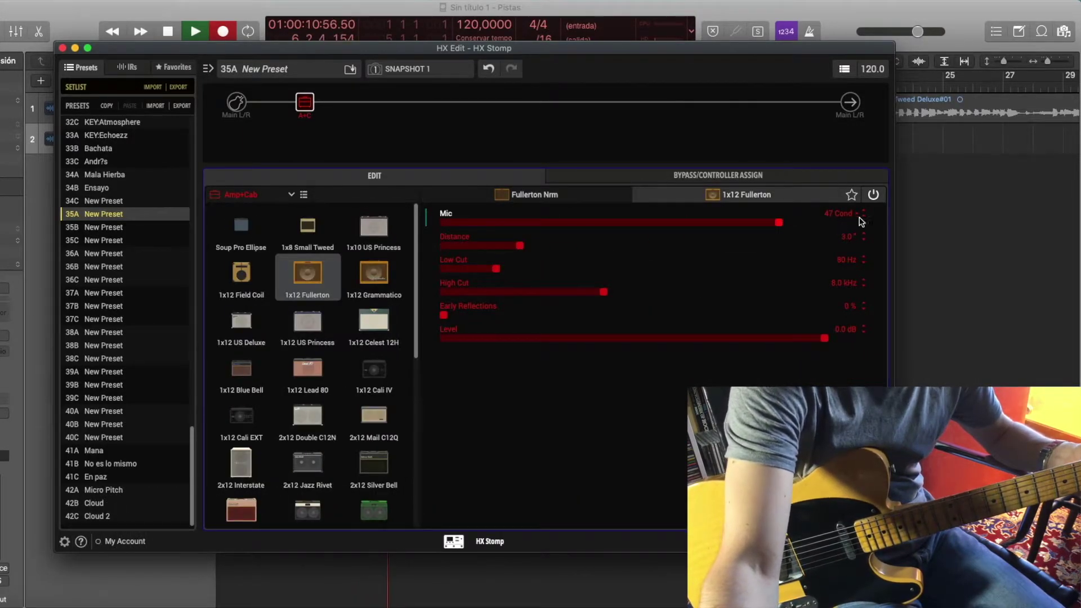
{"action": "left_click_drag", "start_coordinate": [779, 222], "coordinate": [385, 228]}
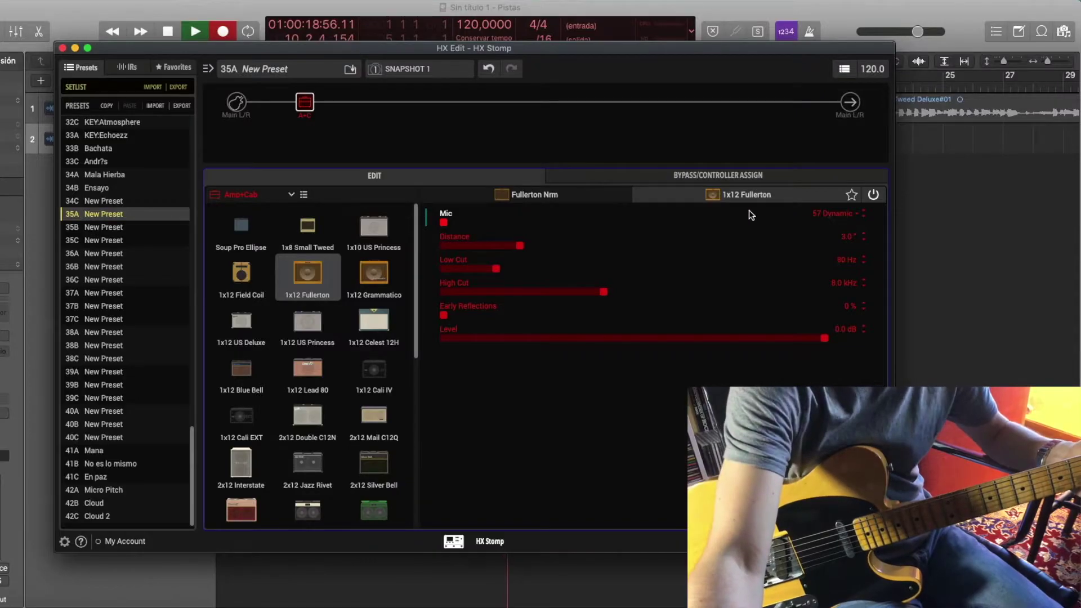
{"action": "left_click", "coordinate": [528, 197]}
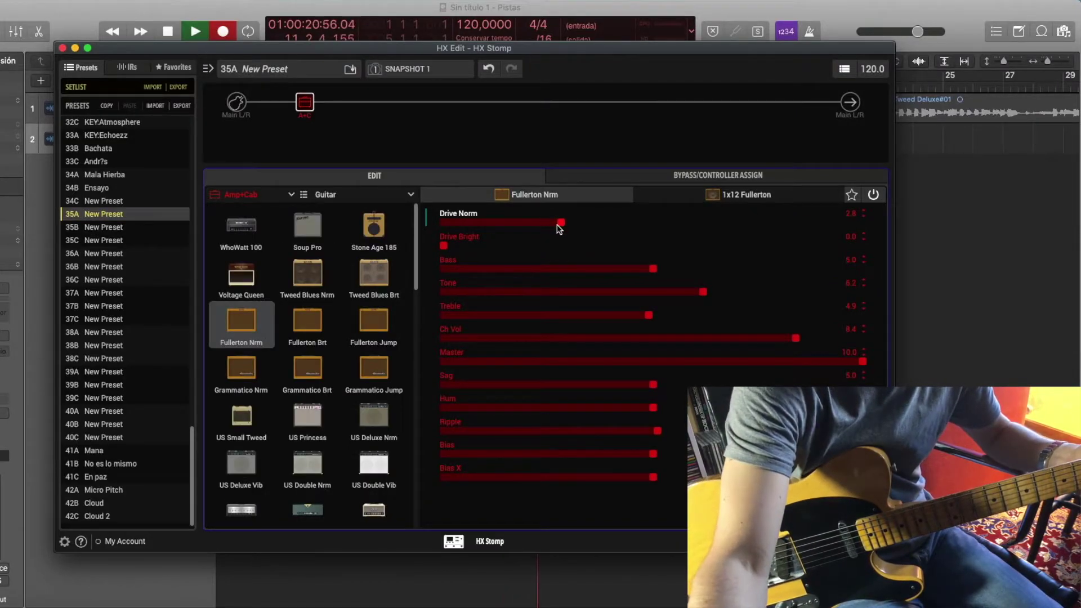
Set the Fullerton Nrm amp's Drive Norm to 4.0 and Ch Vol to 8.9, with Drive Bright at 0.0
{"action": "left_click_drag", "start_coordinate": [561, 222], "coordinate": [614, 224]}
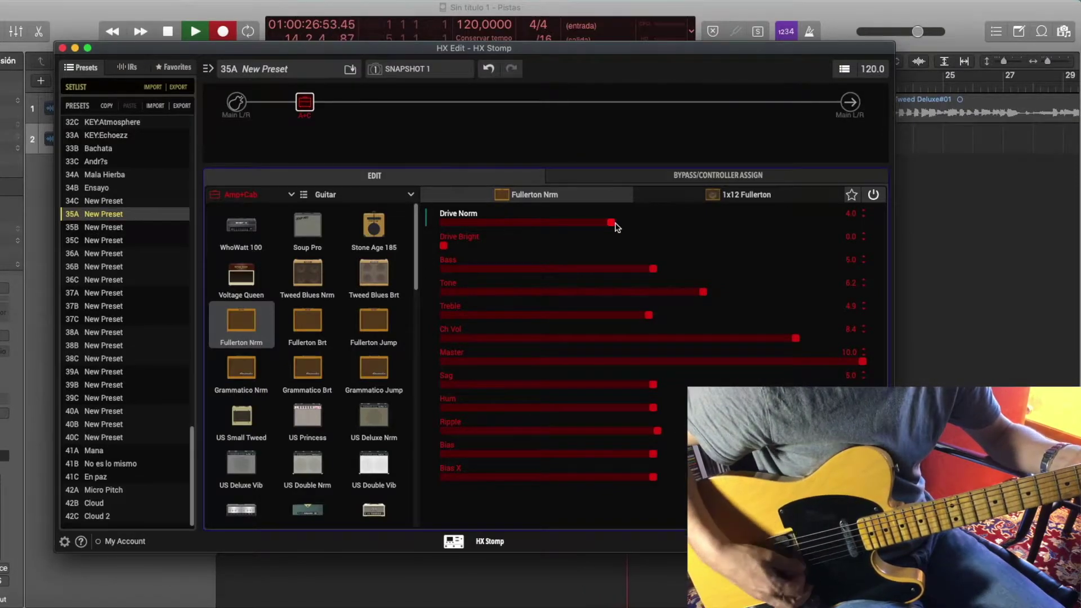
{"action": "mouse_move", "coordinate": [796, 340]}
{"action": "left_mouse_down"}
{"action": "mouse_move", "coordinate": [873, 336]}
{"action": "mouse_move", "coordinate": [816, 340]}
{"action": "left_mouse_up"}
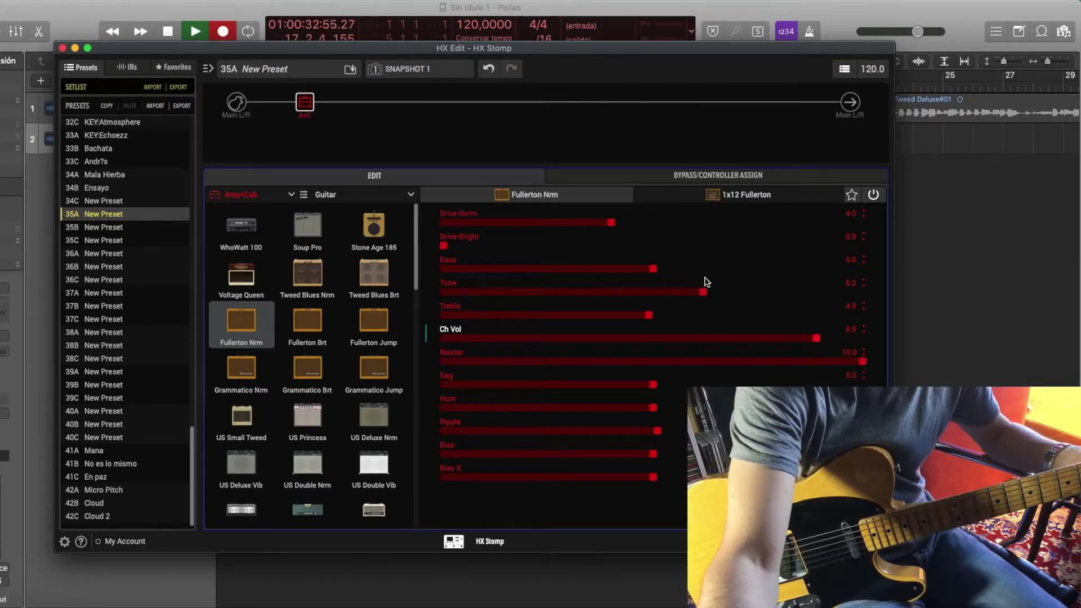
{"action": "left_click_drag", "start_coordinate": [444, 246], "coordinate": [421, 247]}
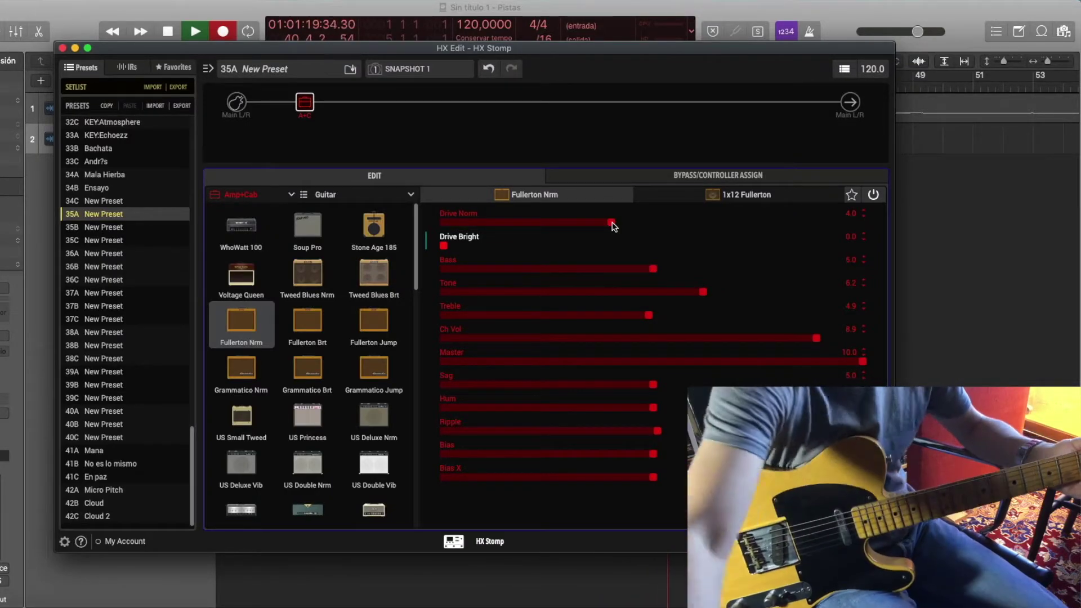
Raise the Fullerton Nrm amp's Drive Norm to 6.5 and on to 10.0, and its Drive Bright to 8.5 and on to 10.0
{"action": "left_click_drag", "start_coordinate": [613, 224], "coordinate": [718, 224]}
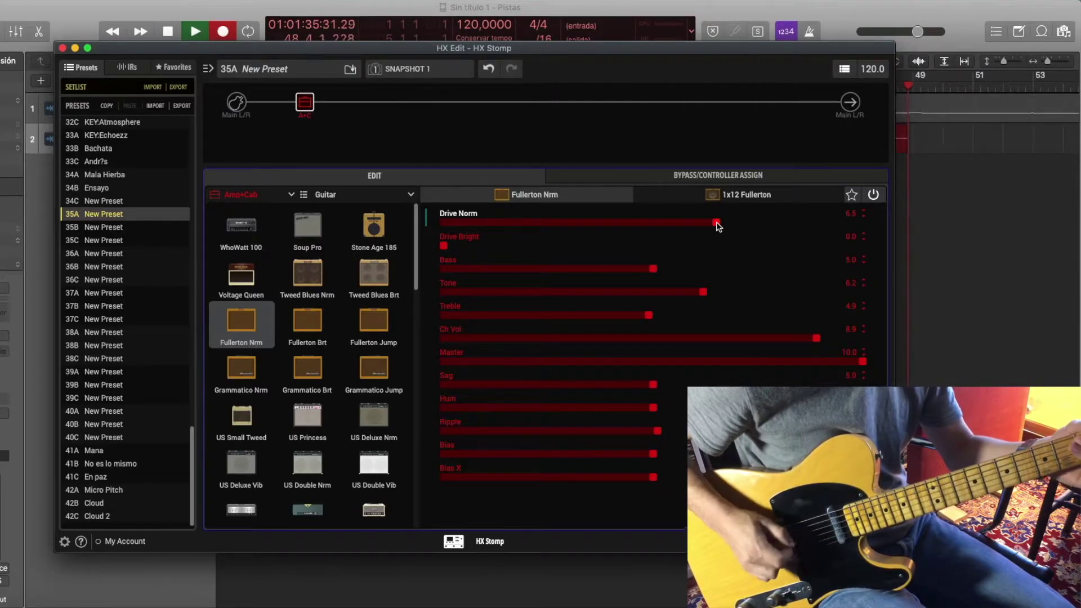
{"action": "left_click_drag", "start_coordinate": [718, 226], "coordinate": [1030, 226]}
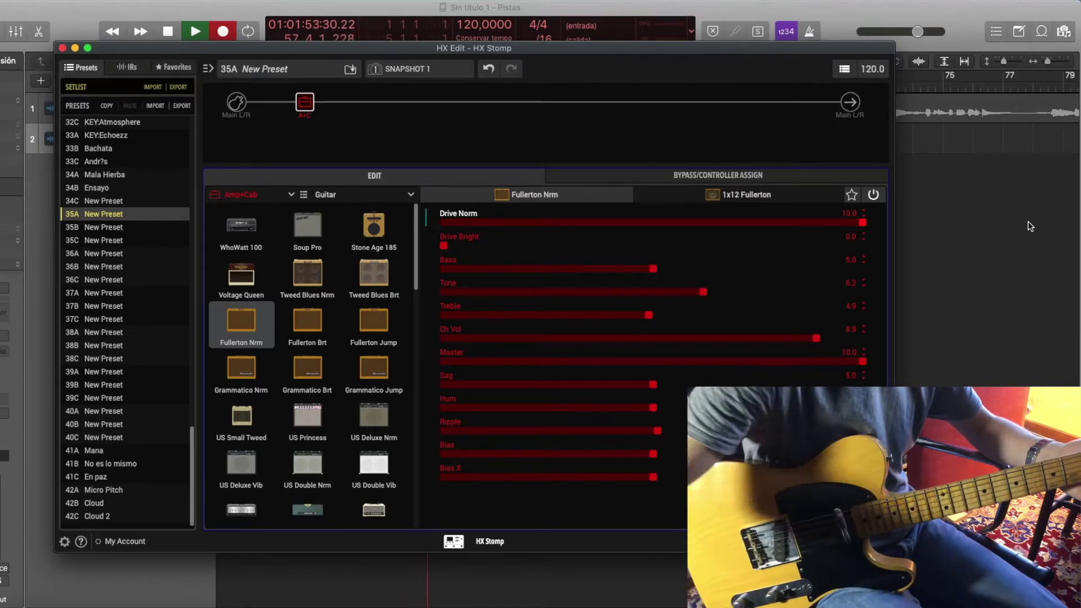
{"action": "left_click_drag", "start_coordinate": [470, 246], "coordinate": [807, 245]}
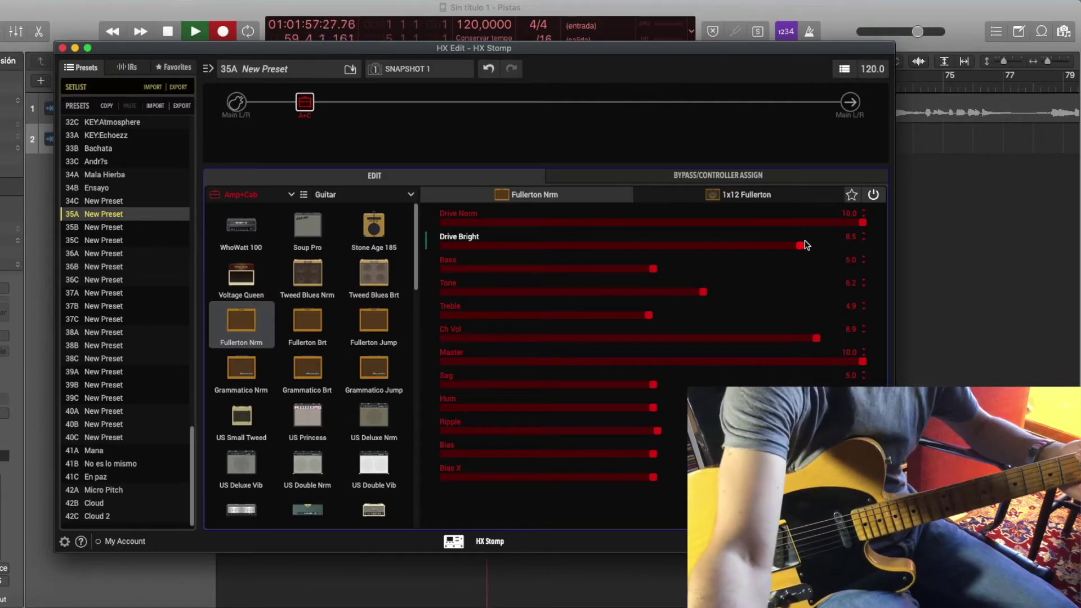
{"action": "left_click_drag", "start_coordinate": [804, 245], "coordinate": [935, 242]}
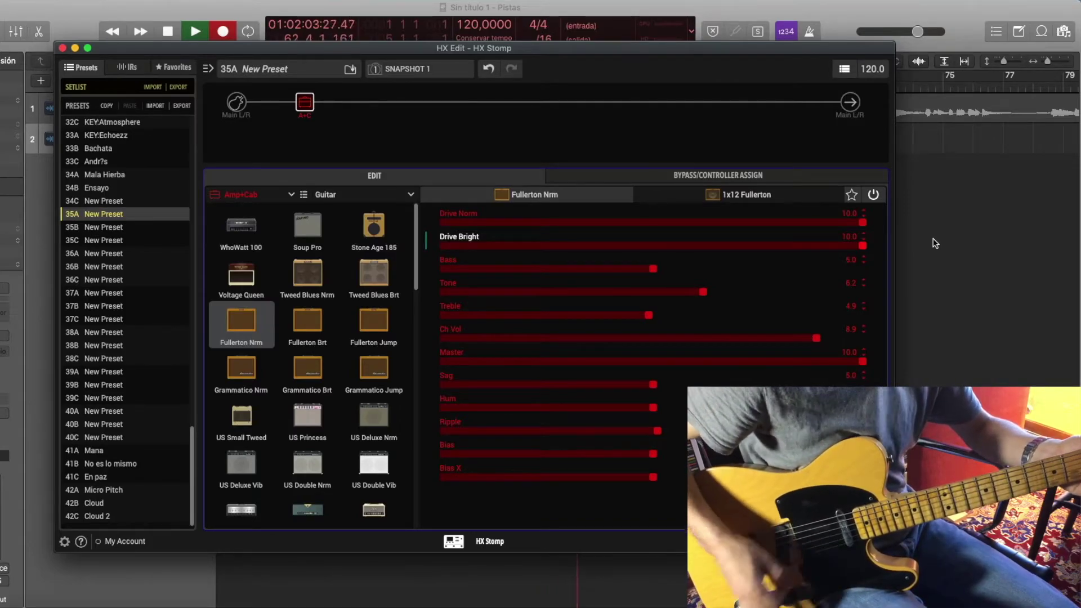
Lower the Fullerton Nrm amp's Drive Bright to 0.0 and its Drive Norm to 4.2
{"action": "left_click_drag", "start_coordinate": [918, 243], "coordinate": [343, 244]}
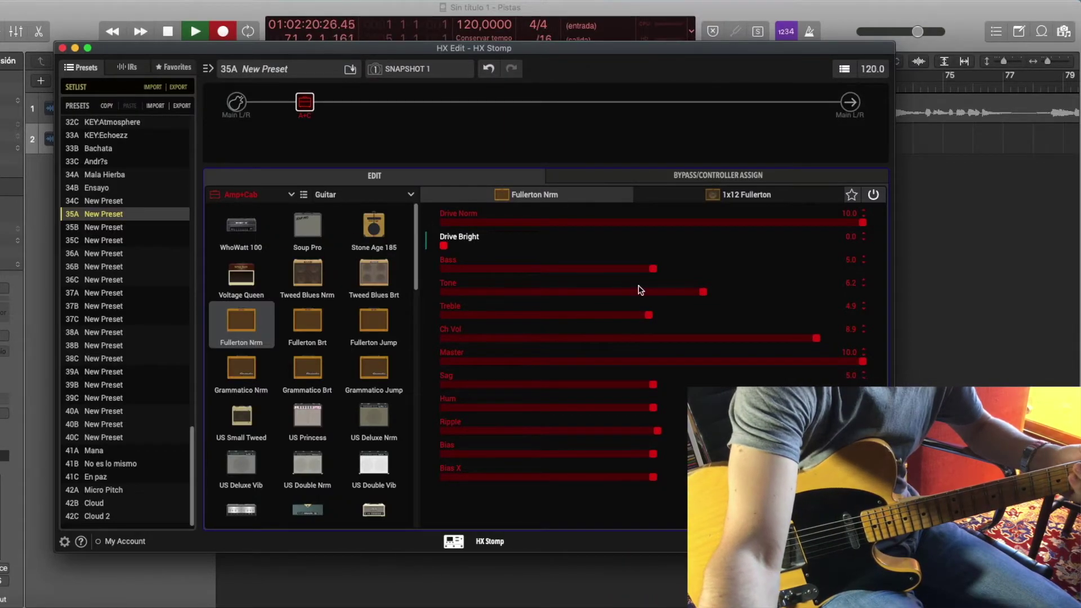
{"action": "left_click_drag", "start_coordinate": [650, 225], "coordinate": [621, 224]}
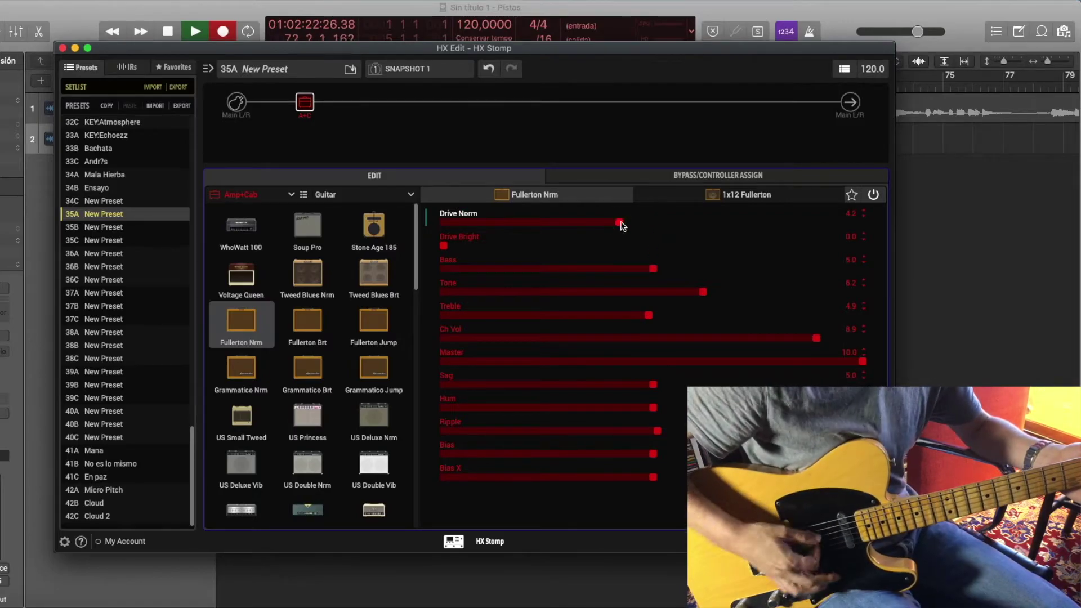
Sweep the Fullerton Nrm amp's Tone from 10.0 down to 0.0 and back up to 10.0
{"action": "left_click_drag", "start_coordinate": [702, 290], "coordinate": [928, 283]}
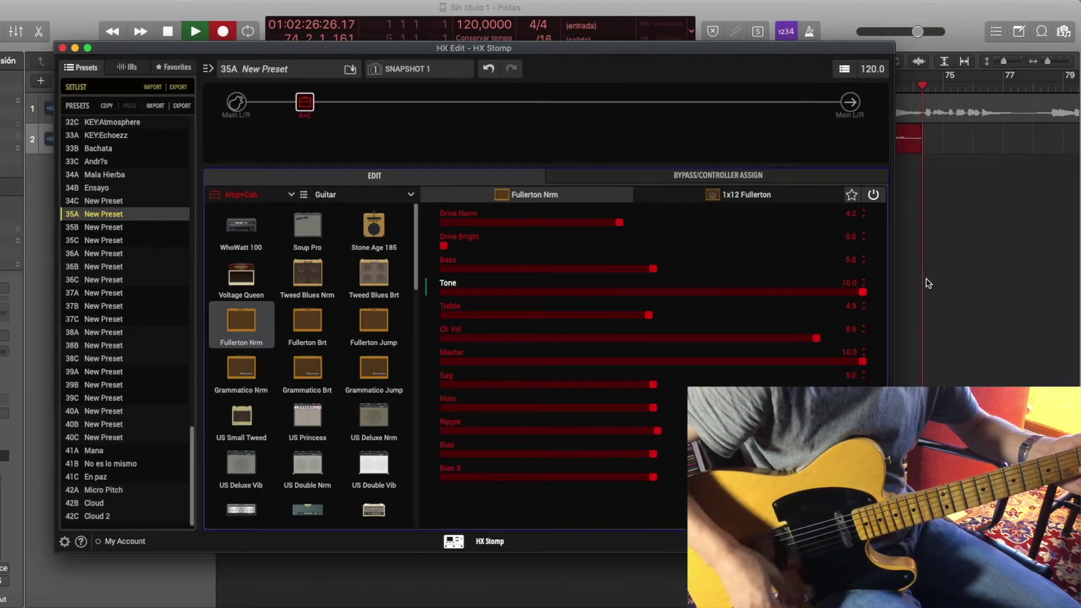
{"action": "left_click_drag", "start_coordinate": [870, 292], "coordinate": [292, 300]}
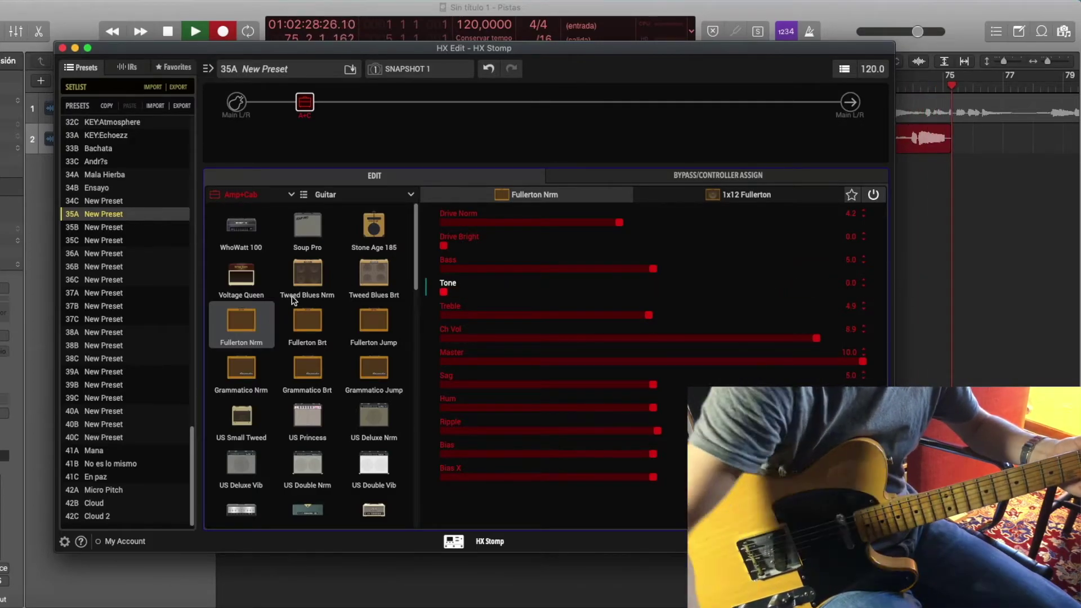
{"action": "left_click_drag", "start_coordinate": [476, 293], "coordinate": [781, 283]}
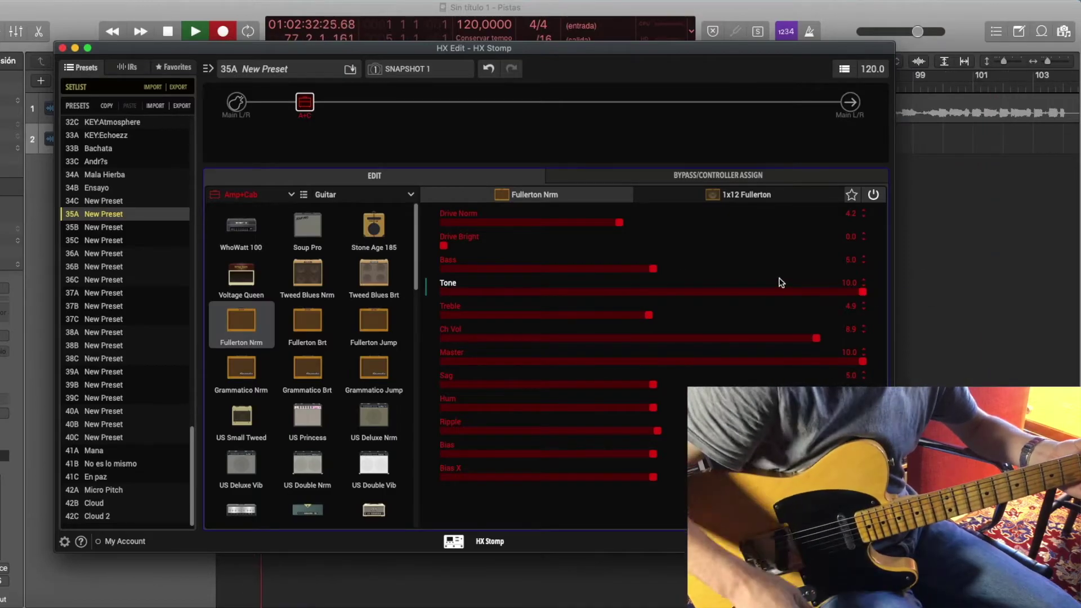
Set the Fullerton Nrm amp's Bass to 0.4 and its Treble to 10.0
{"action": "left_click_drag", "start_coordinate": [655, 271], "coordinate": [461, 271]}
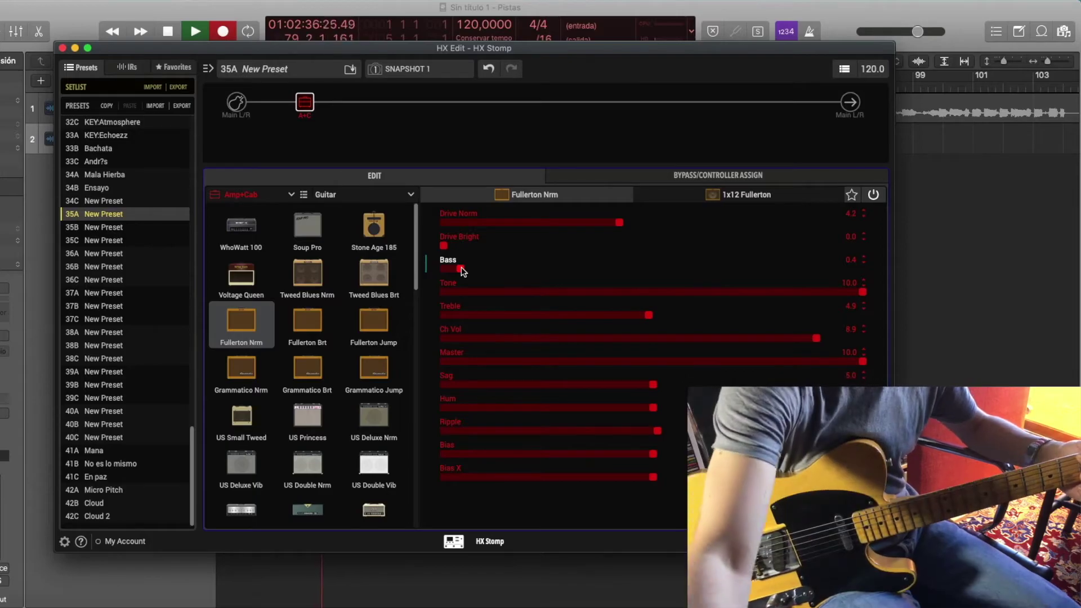
{"action": "left_click_drag", "start_coordinate": [650, 316], "coordinate": [920, 310]}
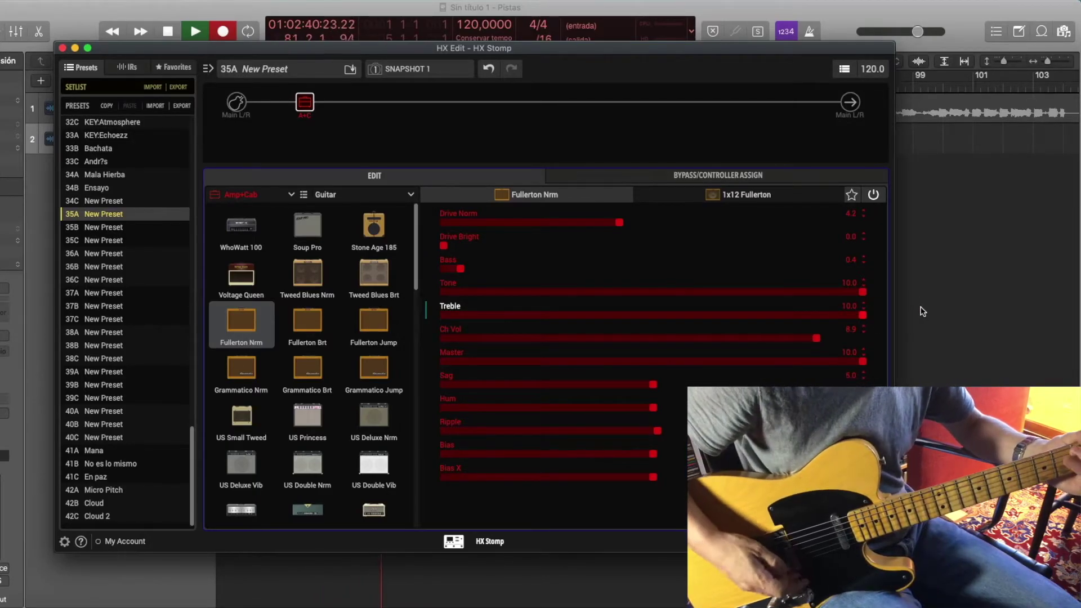
Raise the Fullerton Nrm amp's Drive Norm to 8.5 and on to its maximum
{"action": "left_click", "coordinate": [620, 222]}
{"action": "left_click_drag", "start_coordinate": [620, 223], "coordinate": [801, 222]}
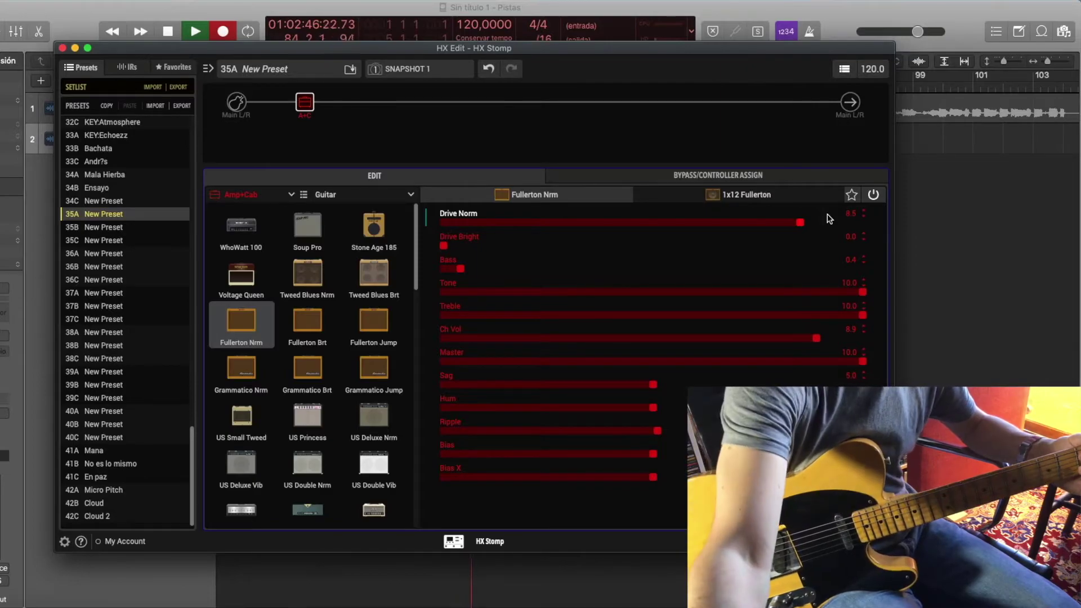
{"action": "left_click", "coordinate": [814, 224]}
{"action": "left_click_drag", "start_coordinate": [814, 224], "coordinate": [895, 224]}
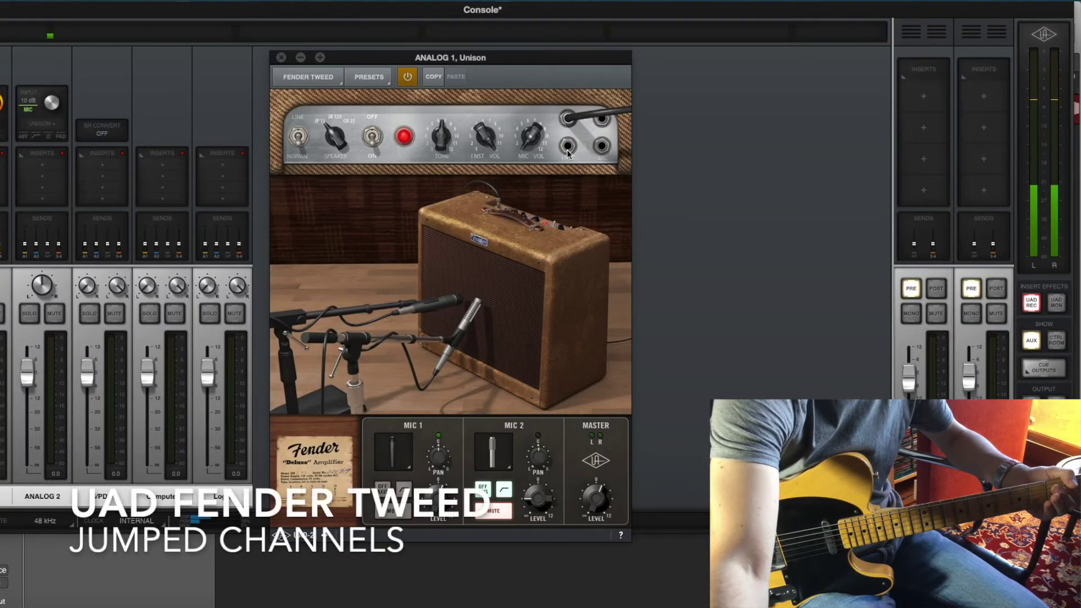
In UAD Console, patch the Fender Tweed's inputs for jumped channels and adjust the instrument volume
{"action": "left_click", "coordinate": [568, 147]}
{"action": "left_click", "coordinate": [568, 147]}
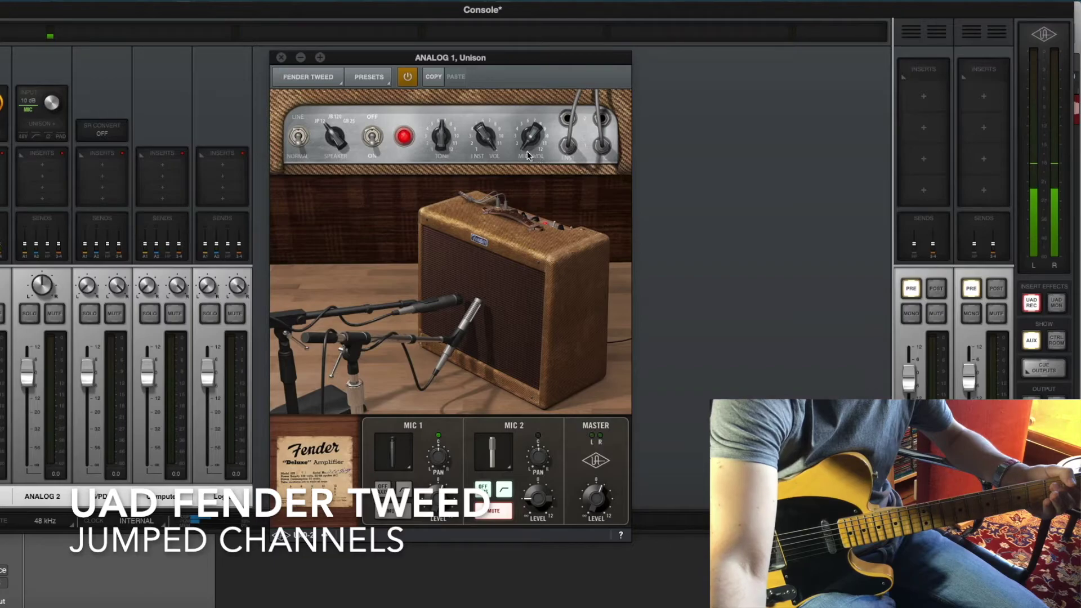
{"action": "left_click", "coordinate": [484, 209]}
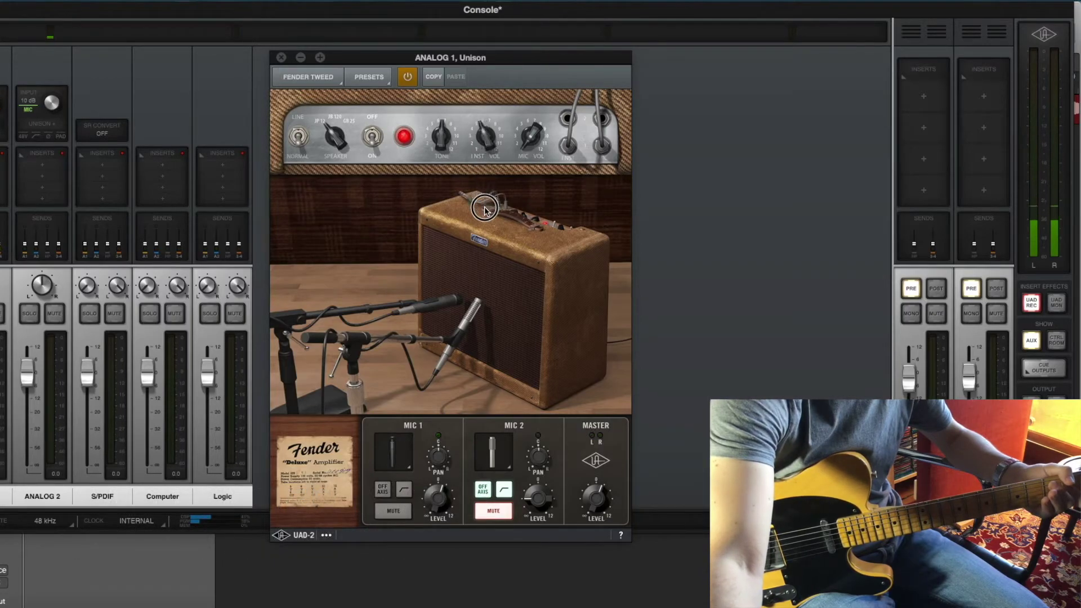